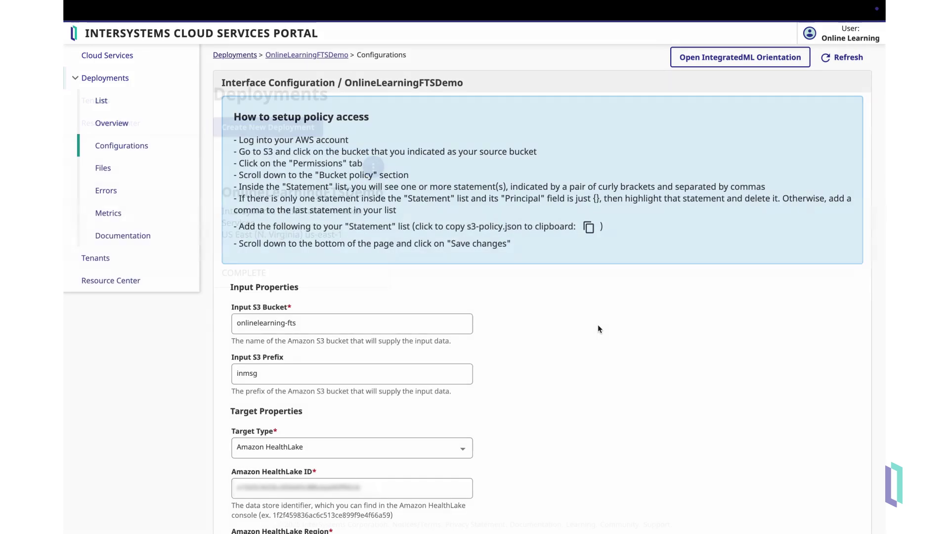
Set the deployment's target type to Amazon HealthLake and its HealthLake region to us-east-1 US East (N. Virginia)
scroll(598, 329, down, 1)
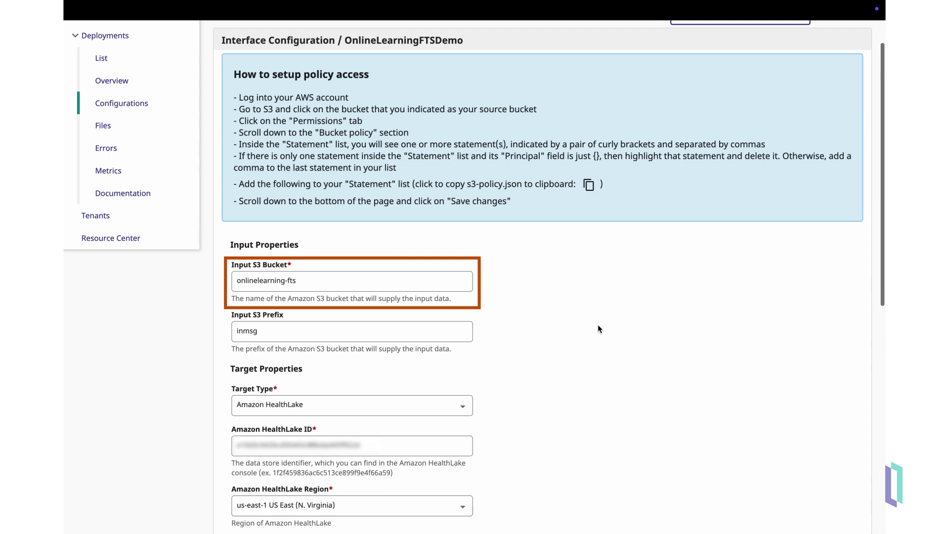
scroll(598, 329, down, 2)
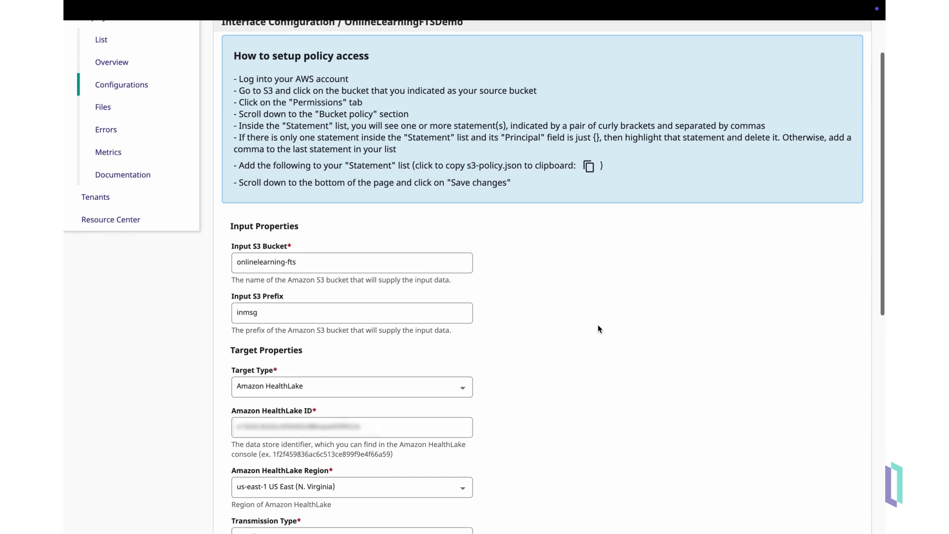
scroll(598, 326, down, 3)
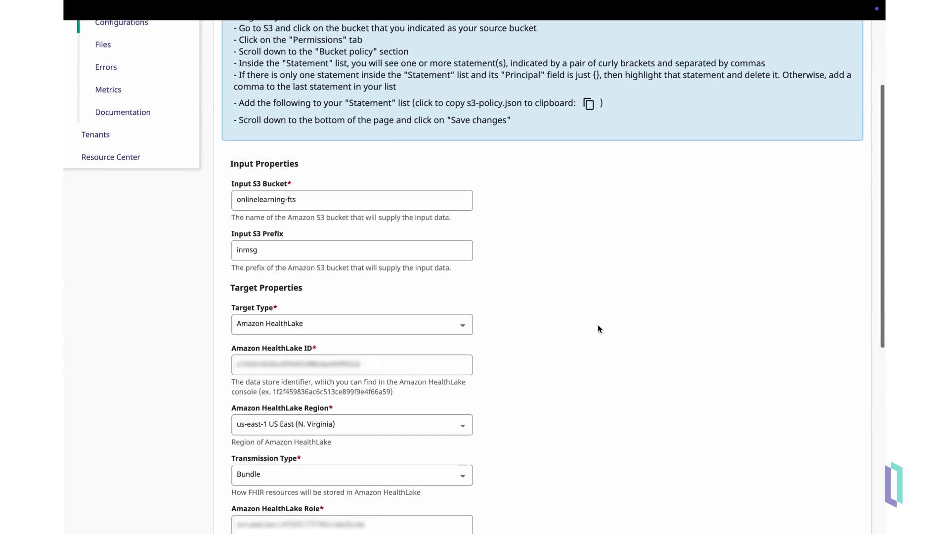
scroll(598, 324, down, 1)
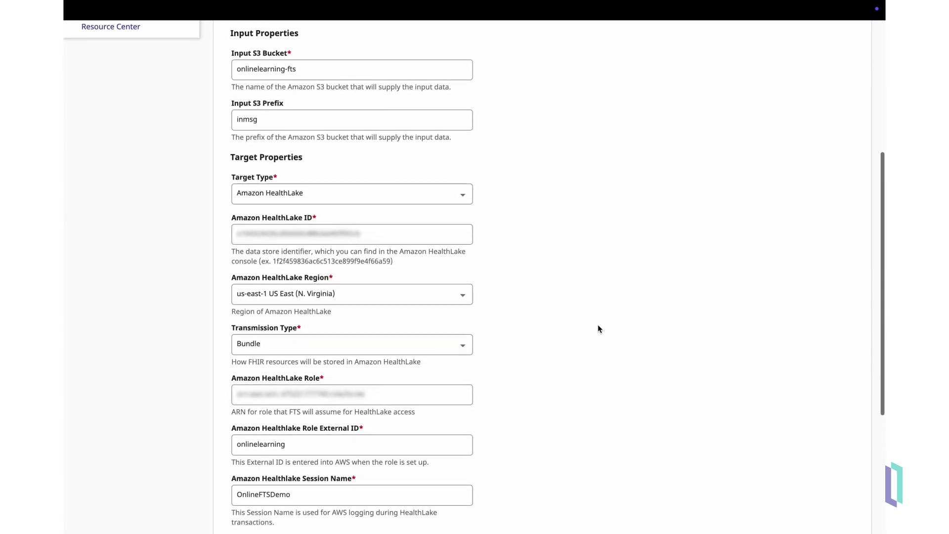
click(461, 194)
click(460, 220)
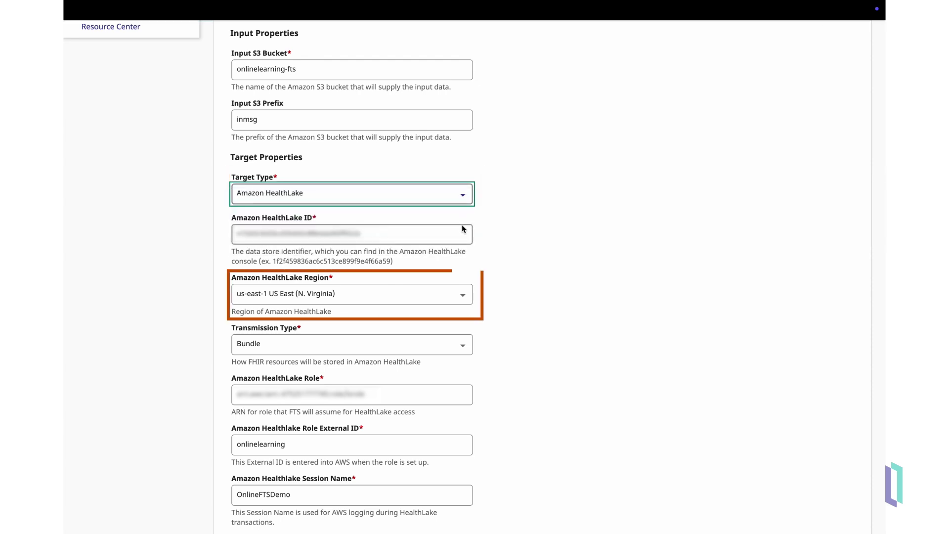
click(464, 296)
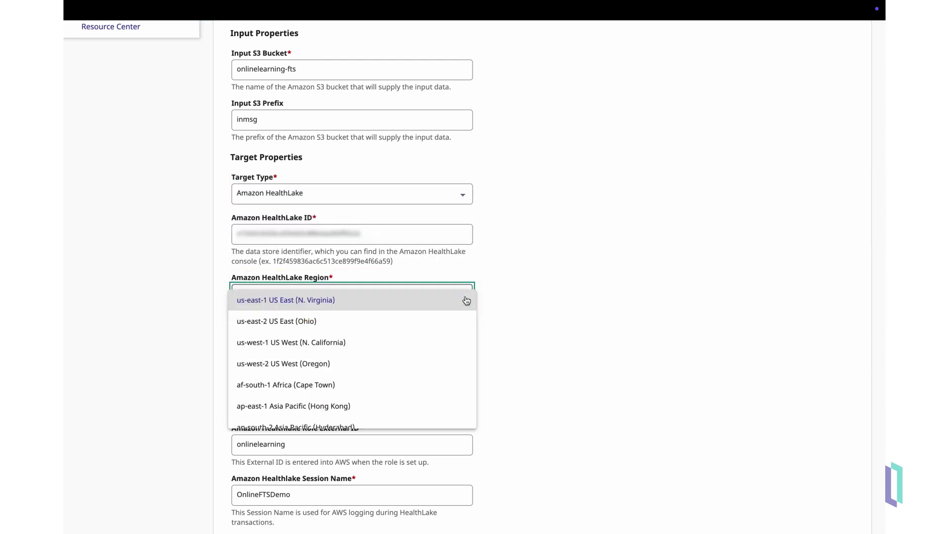
click(466, 300)
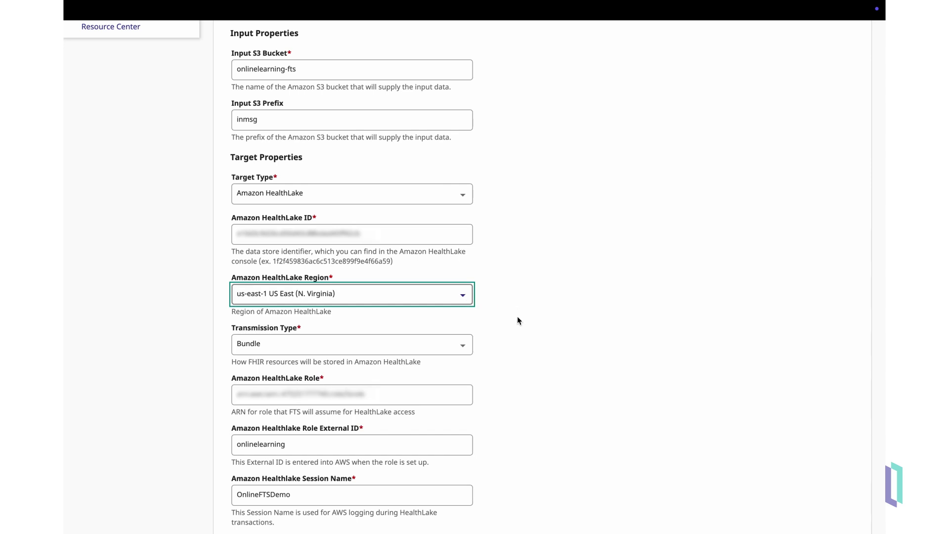
Choose Bundle as the transmission type and Collection as the output mode in the target properties
scroll(517, 320, down, 2)
scroll(518, 324, down, 1)
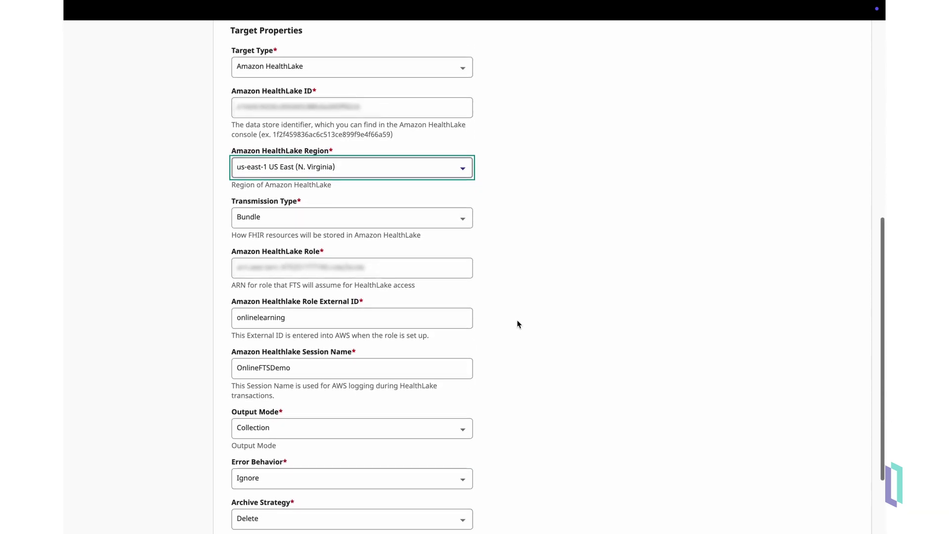
click(464, 221)
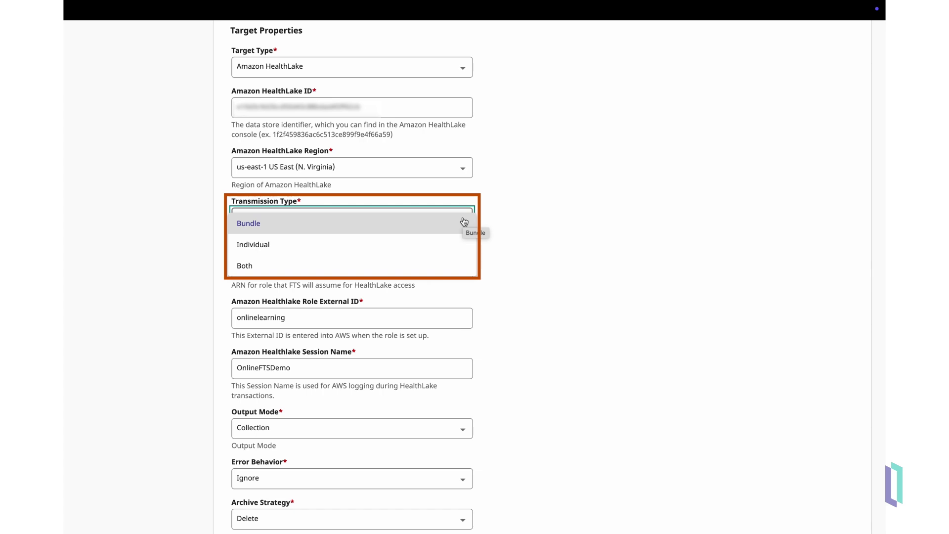
click(464, 221)
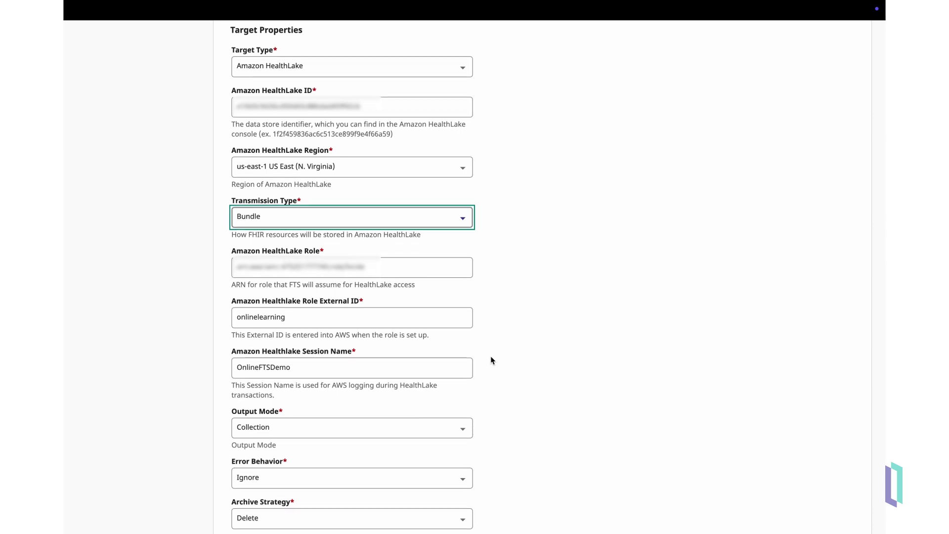
scroll(493, 360, down, 3)
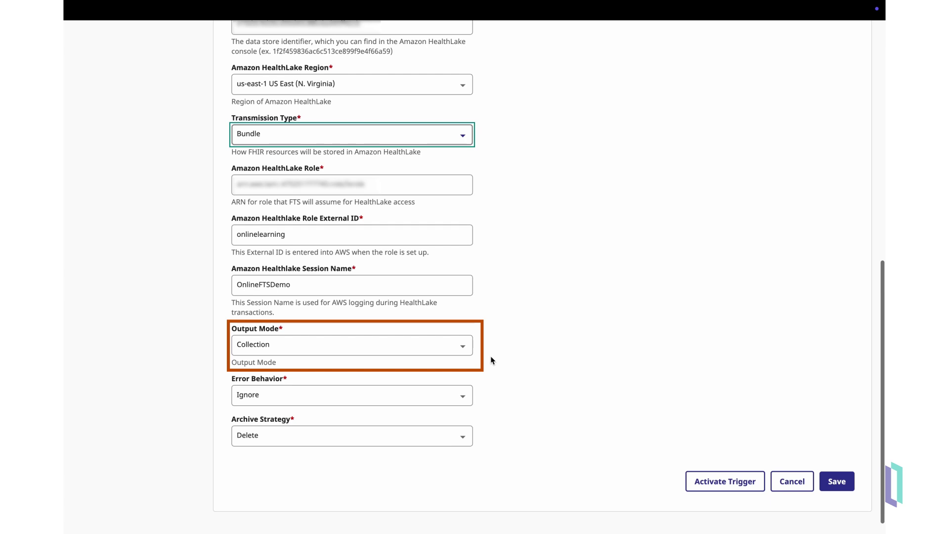
click(464, 348)
click(464, 348)
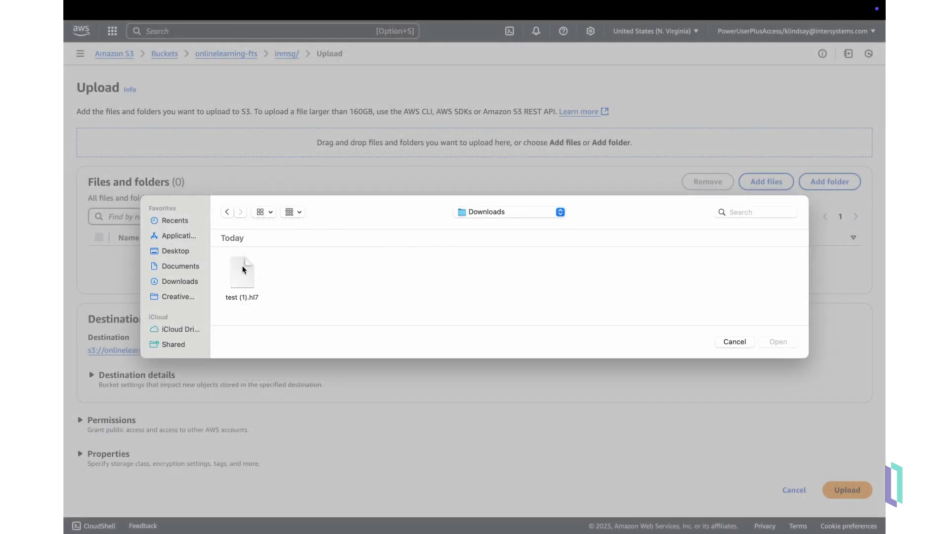
In Amazon S3, upload test (1).hl7 from the Downloads folder to the inmsg/ folder of the onlinelearning-fts bucket
click(242, 272)
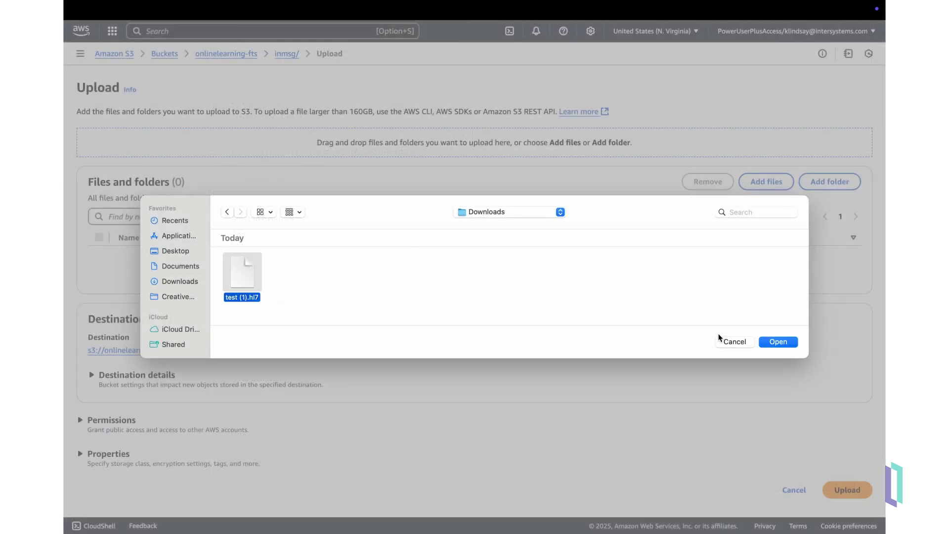
click(788, 342)
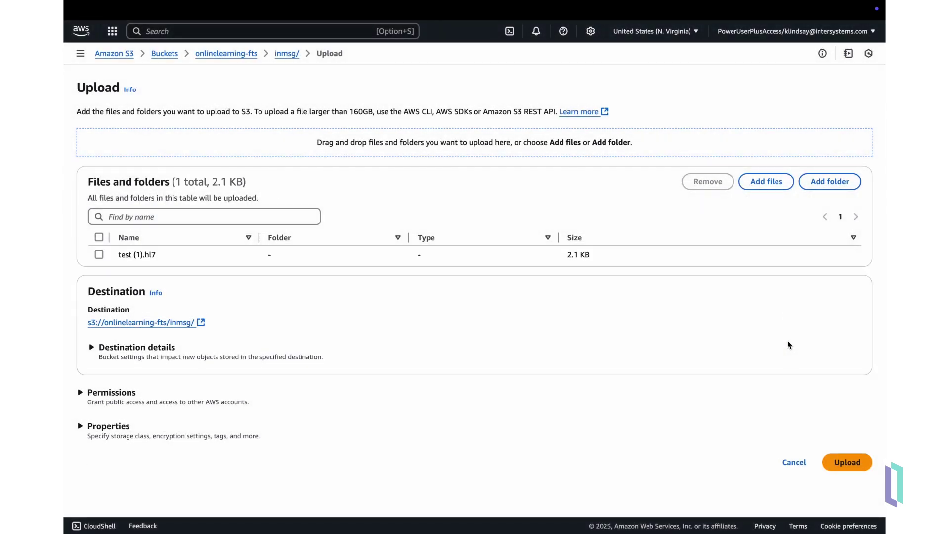
click(846, 462)
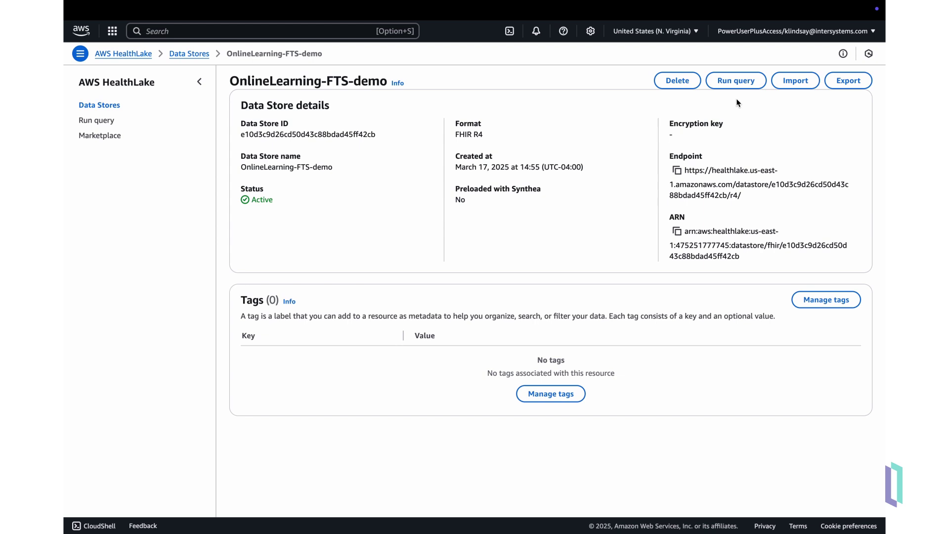
In AWS HealthLake, start a query on the OnlineLearning-FTS-demo data store using Search with GET and resource type Patient
click(745, 87)
click(423, 259)
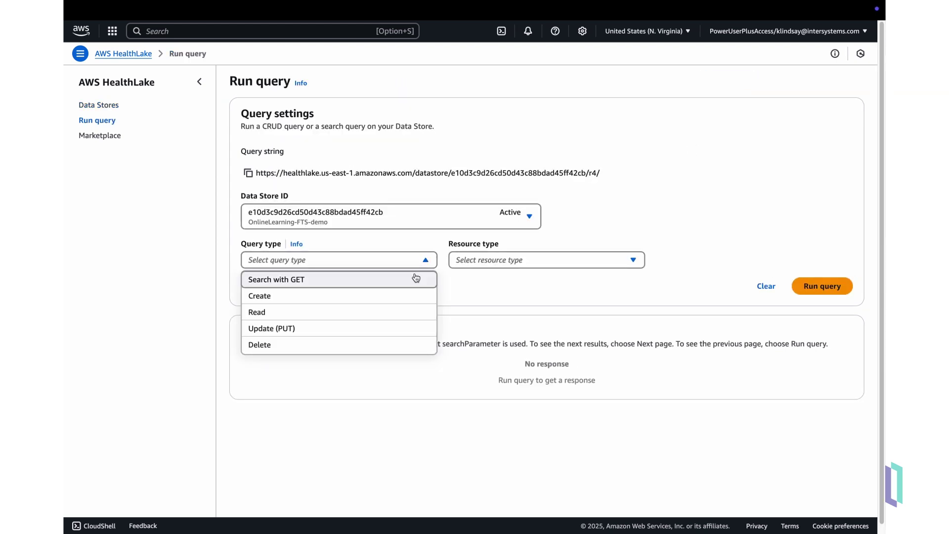
click(417, 275)
click(475, 263)
scroll(508, 436, down, 20)
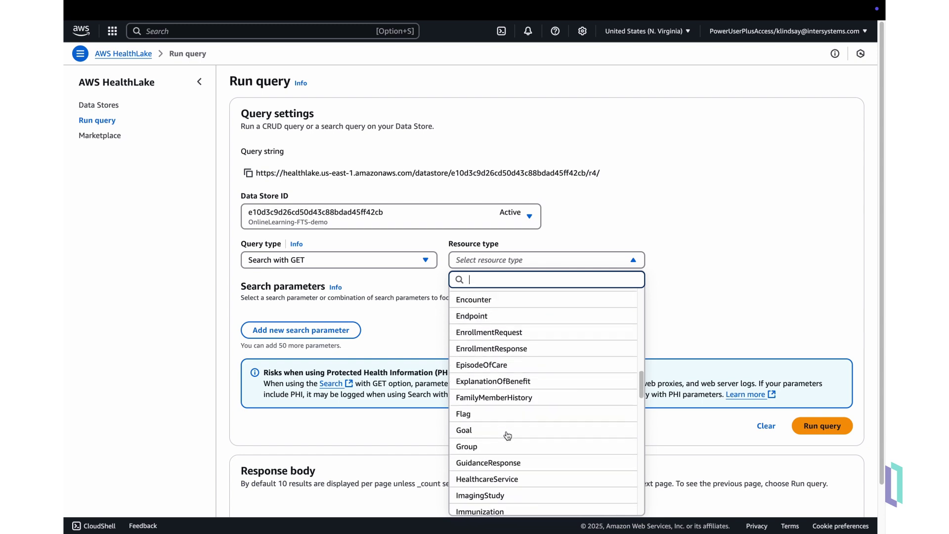
click(512, 420)
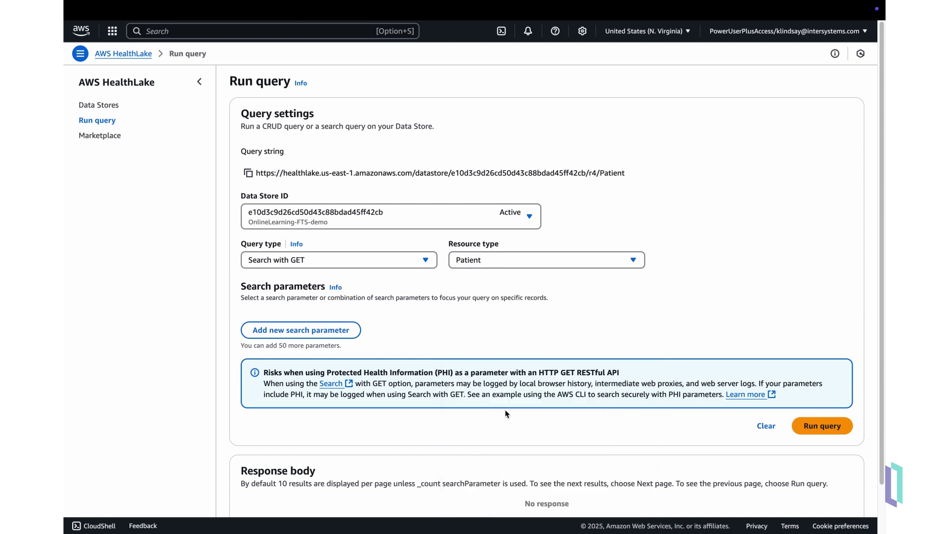
Add a family search parameter with the patient's family name, run the query and examine the response body
click(351, 332)
text(fam)
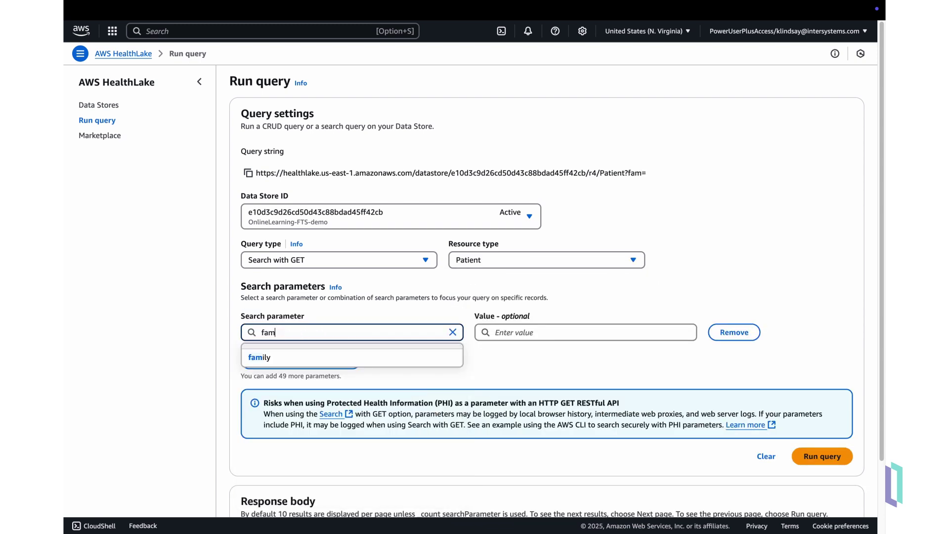
click(328, 358)
text(Doe)
click(822, 456)
scroll(867, 301, down, 1)
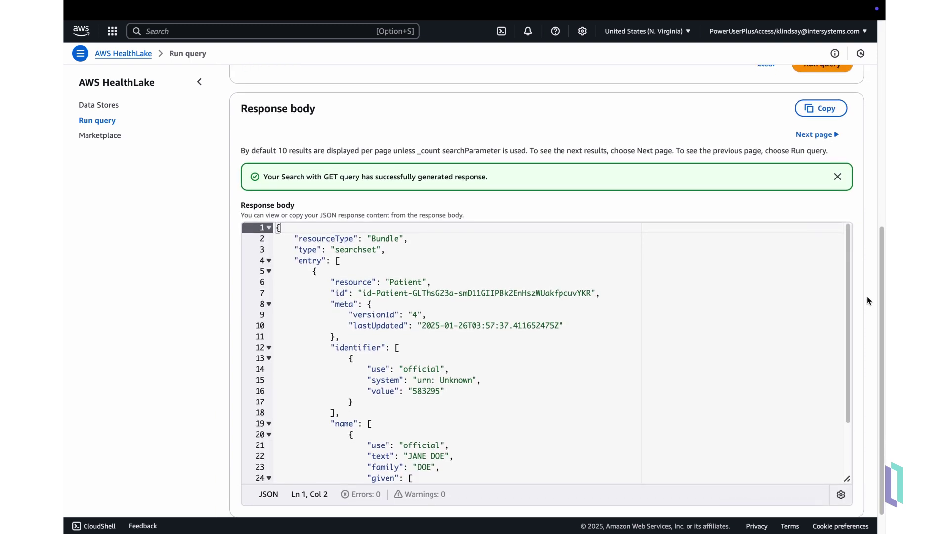
scroll(831, 317, down, 3)
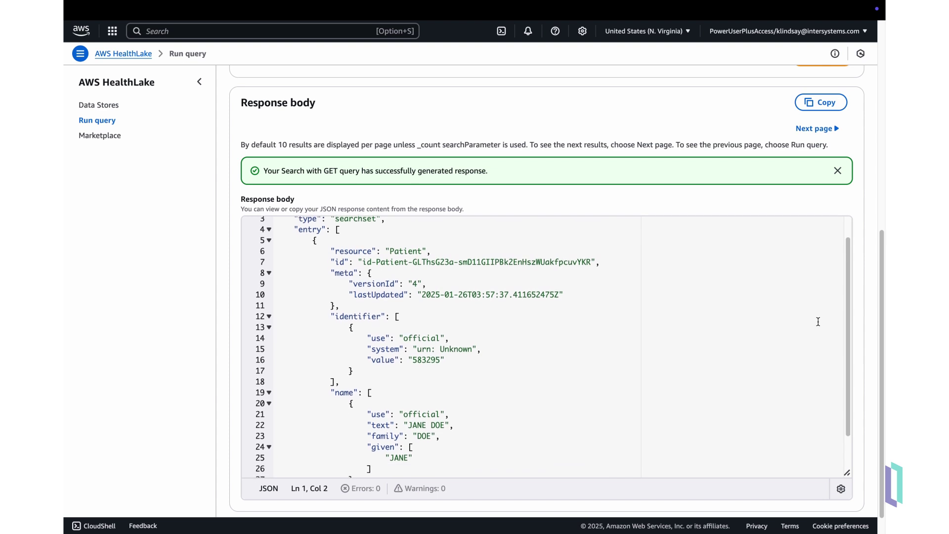